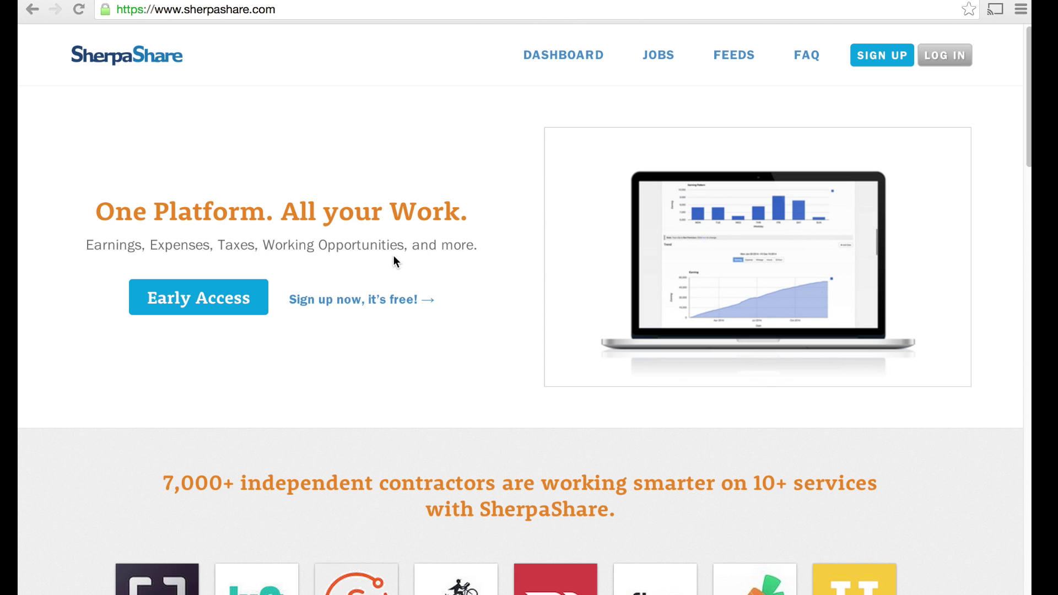
- Review the SherpaShare home page, including its supported services, driver testimonials and earnings management features
scroll(394, 256, down, 5)
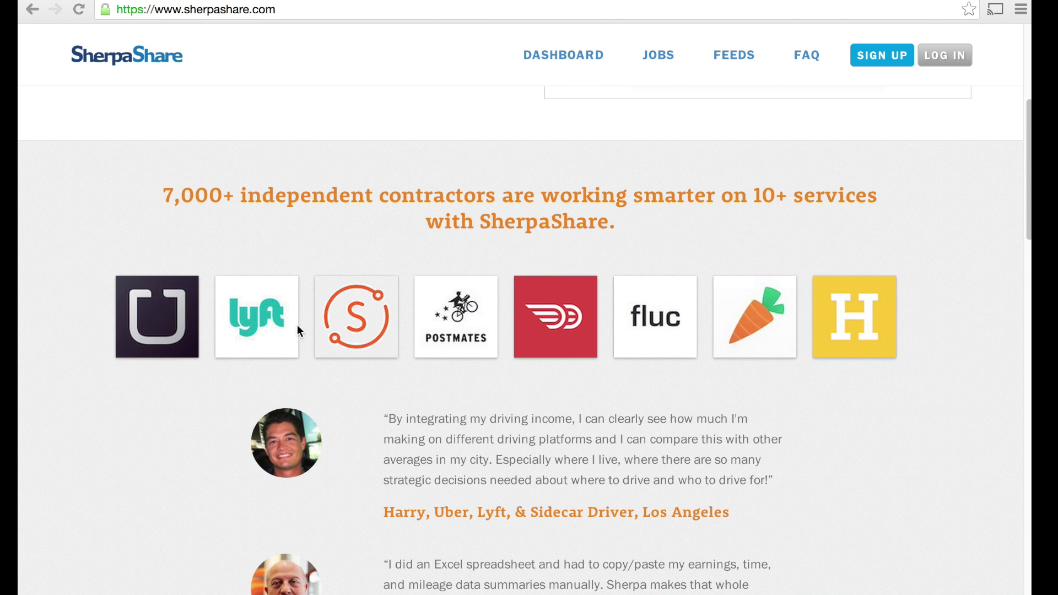
scroll(570, 368, up, 4)
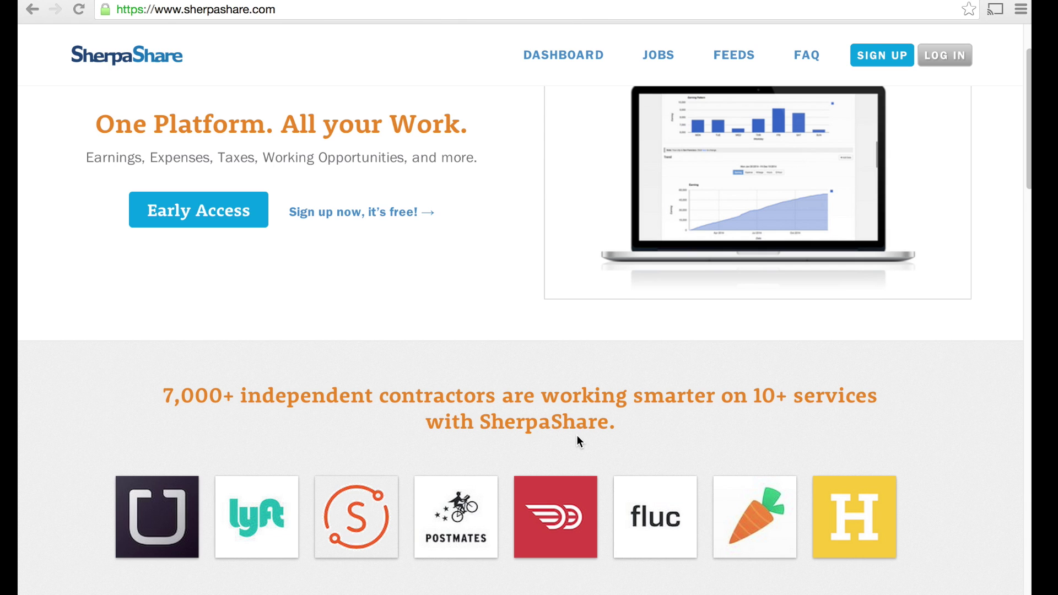
scroll(577, 441, down, 10)
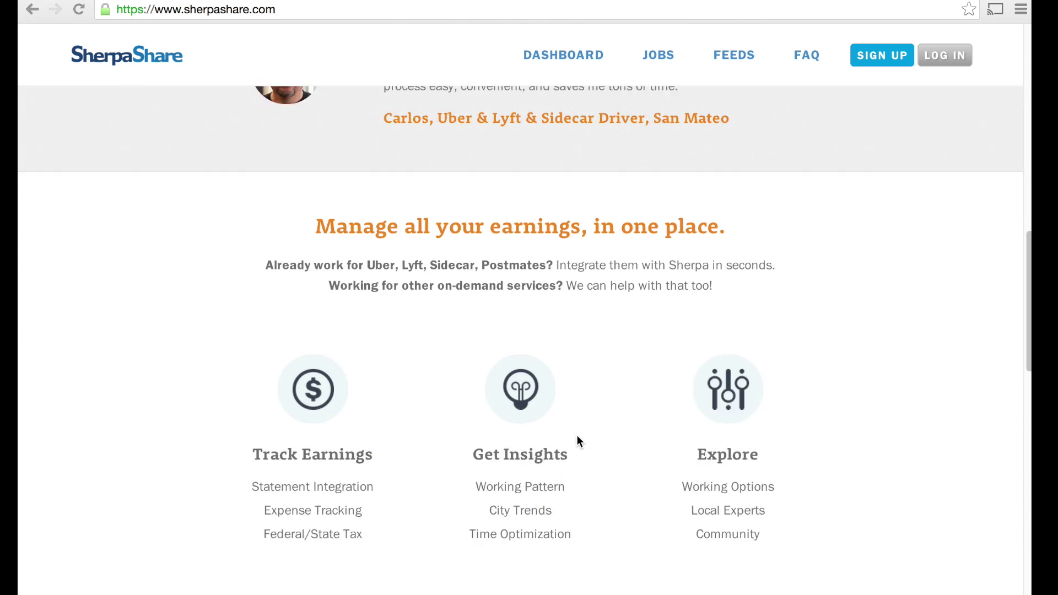
scroll(578, 441, down, 1)
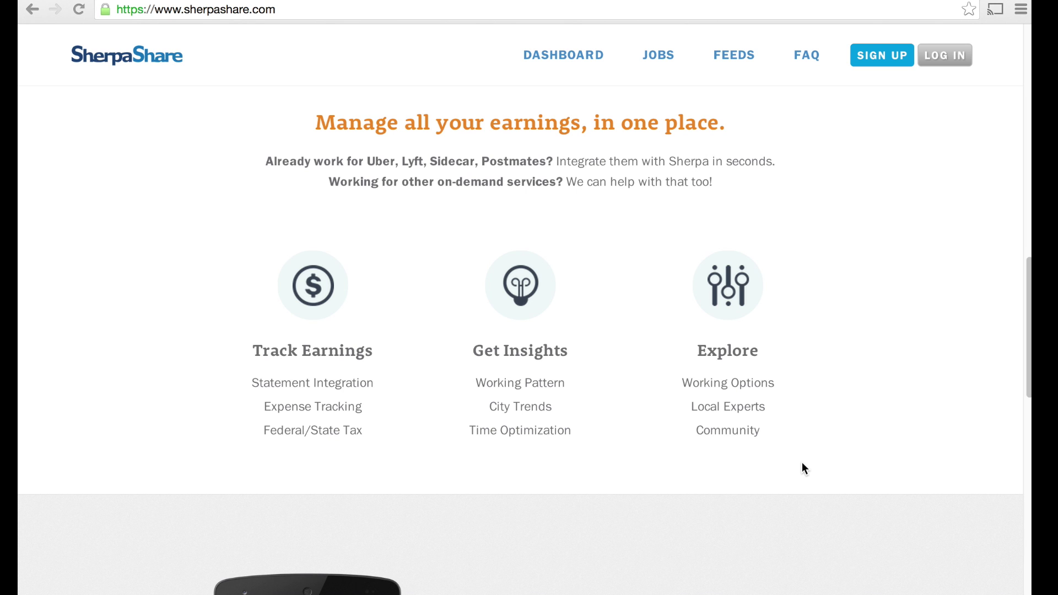
scroll(802, 462, down, 3)
scroll(802, 467, down, 5)
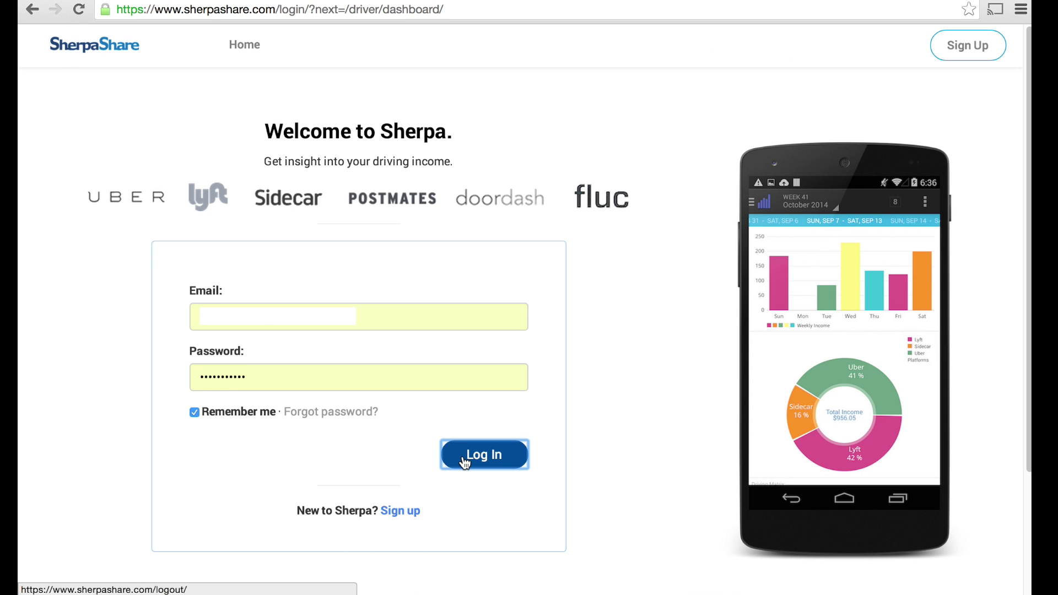
- Log in with the prefilled account credentials and switch the dashboard Overview to 2014
click(464, 462)
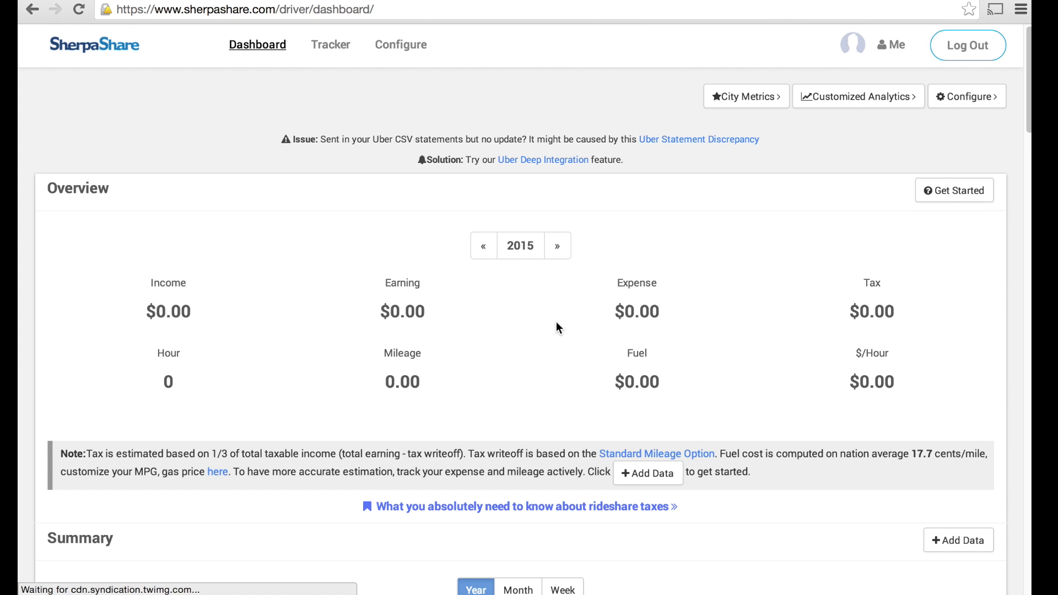
click(476, 246)
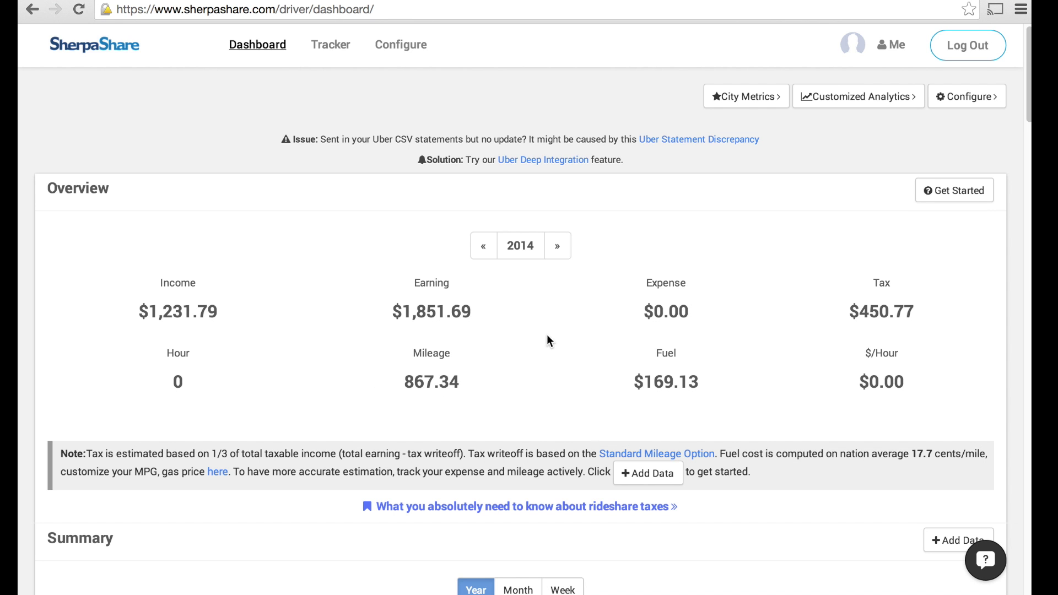
- Switch the dashboard's Summary charts to the monthly view and go back to July 2014
scroll(539, 381, down, 6)
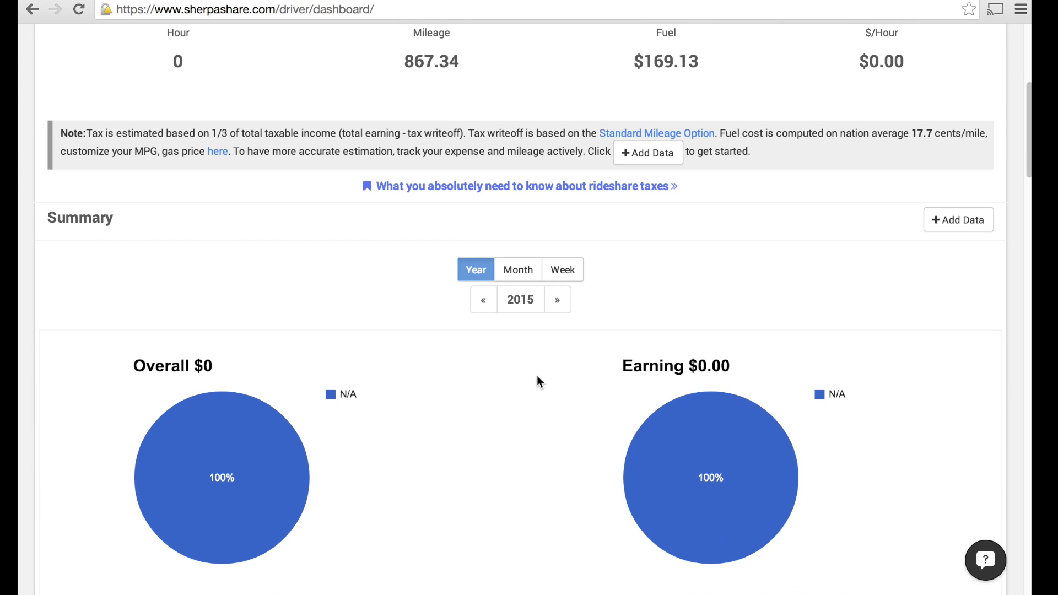
scroll(539, 381, down, 3)
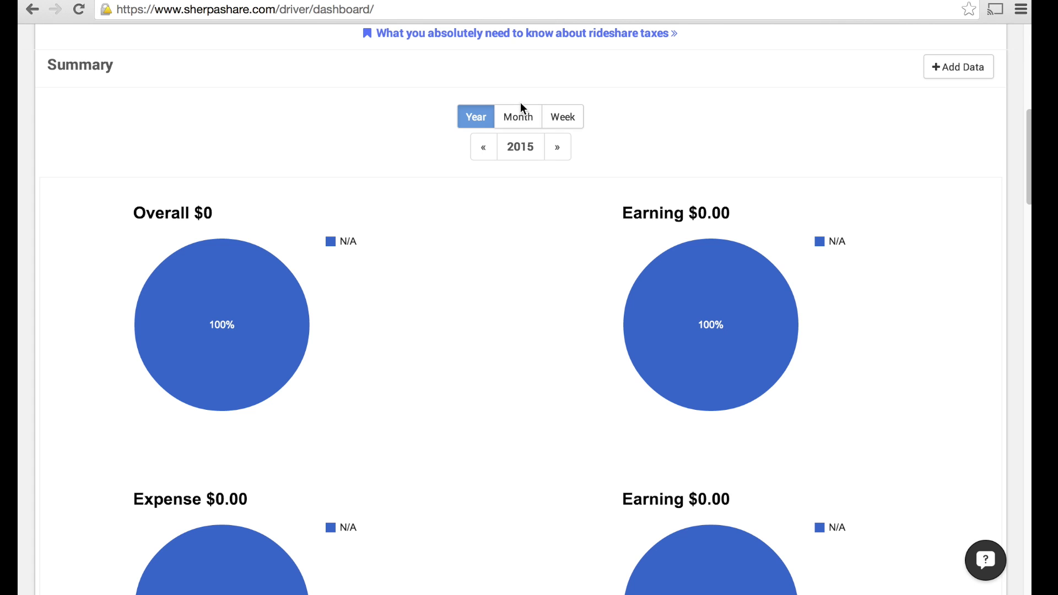
click(478, 152)
click(521, 123)
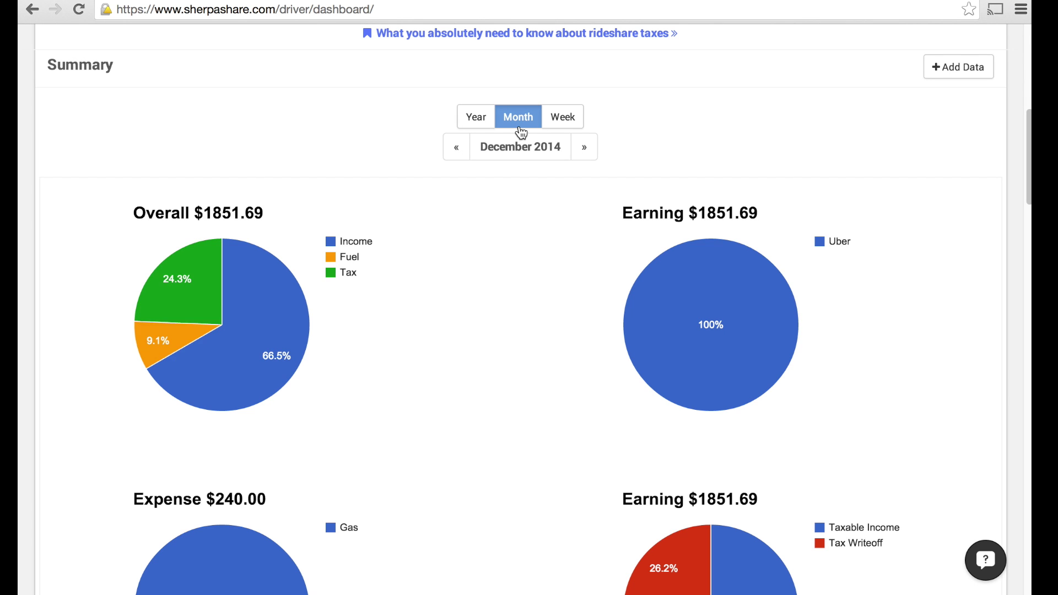
click(463, 150)
click(463, 150)
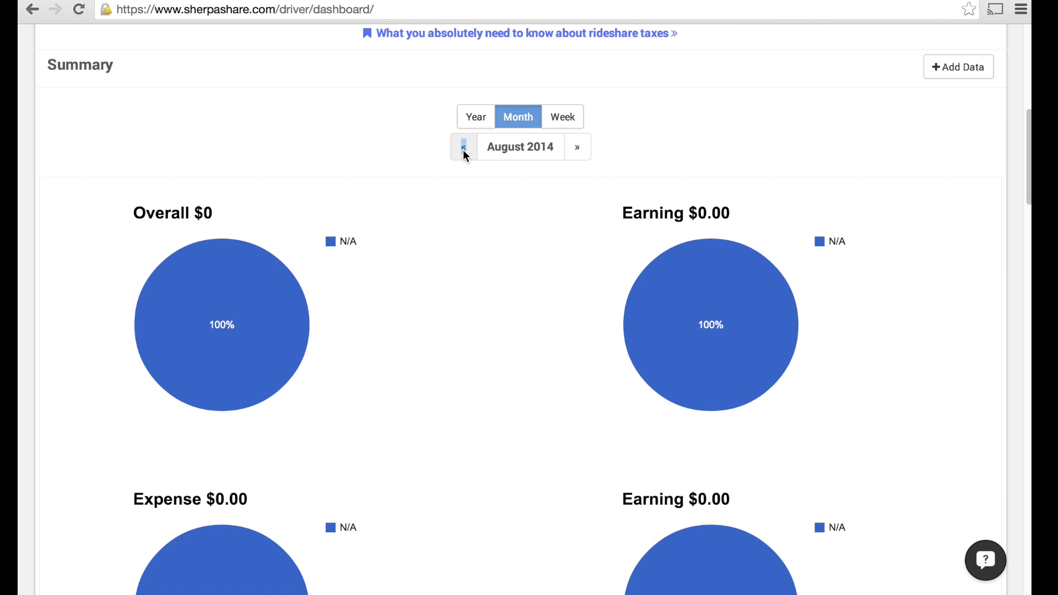
click(463, 150)
click(463, 150)
click(571, 147)
- Examine the July 2014 pie charts for overall income, fuel and tax, Uber earnings, expenses, and tax writeoff
scroll(541, 271, down, 2)
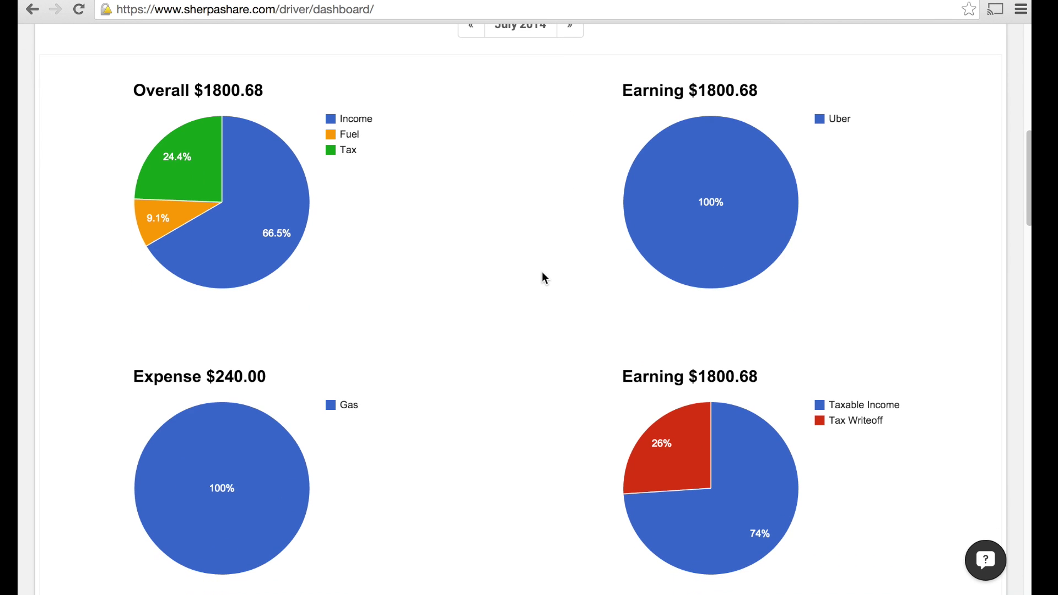
mouse_move(737, 176)
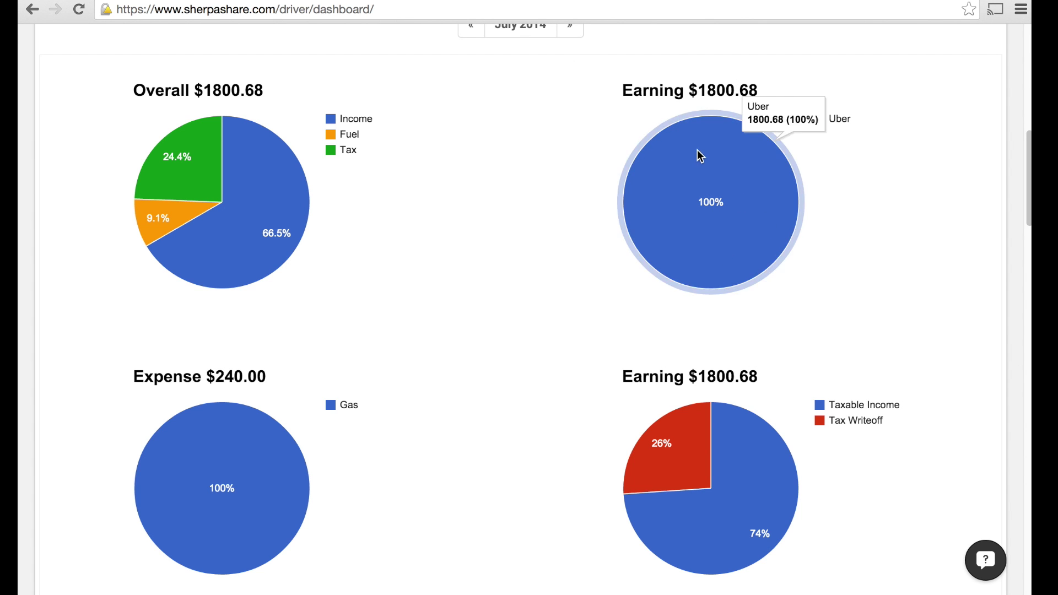
mouse_move(279, 164)
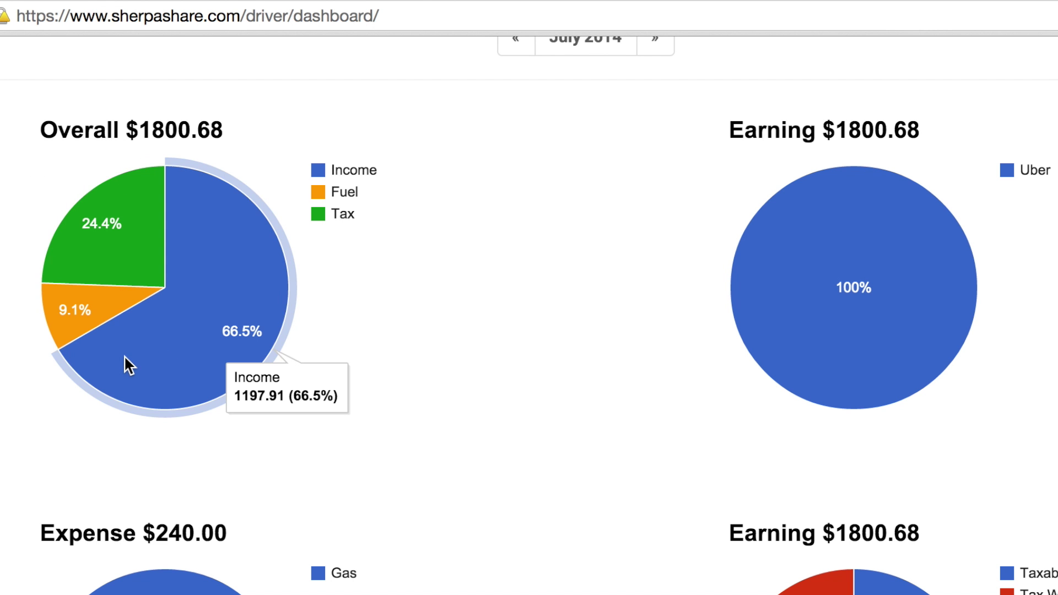
mouse_move(110, 307)
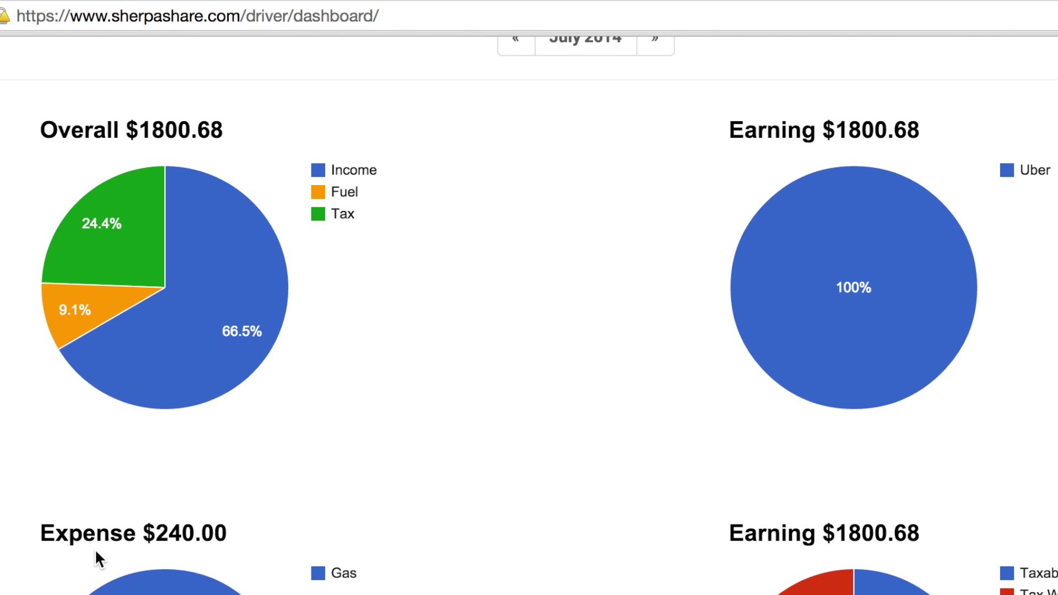
mouse_move(93, 267)
mouse_move(137, 267)
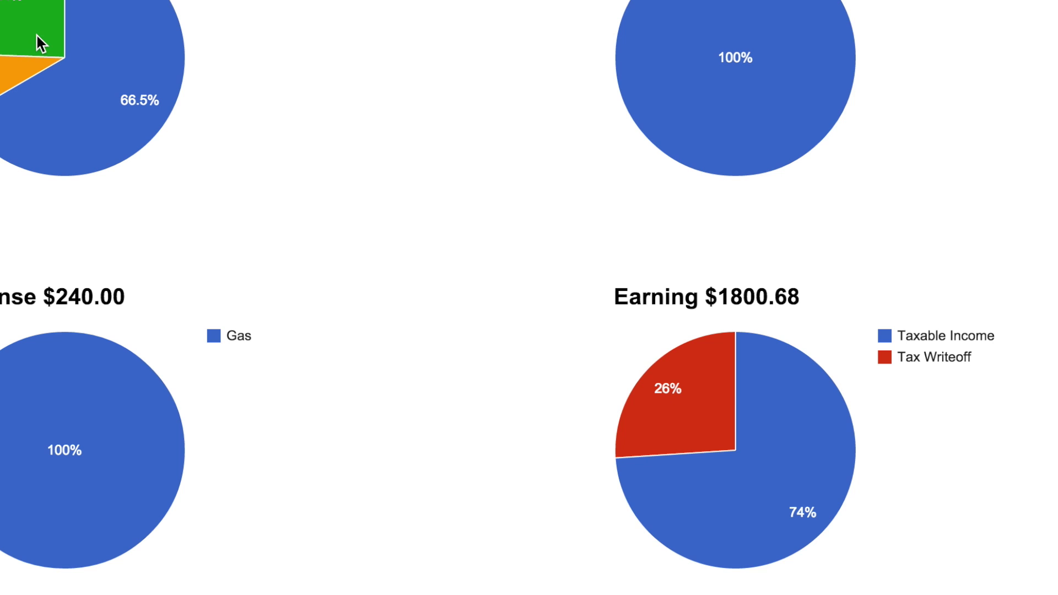
mouse_move(695, 404)
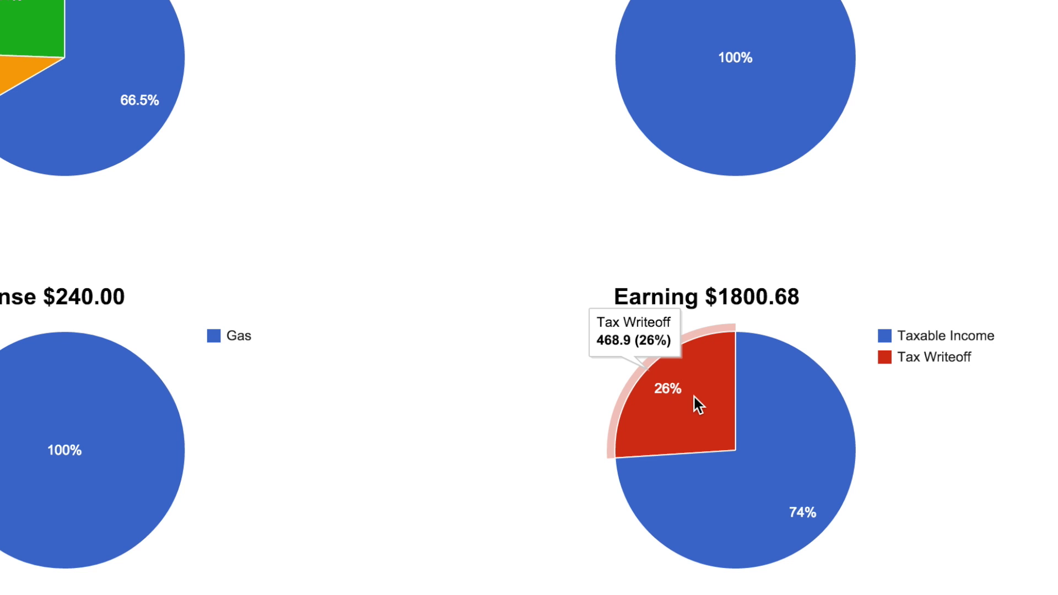
click(695, 398)
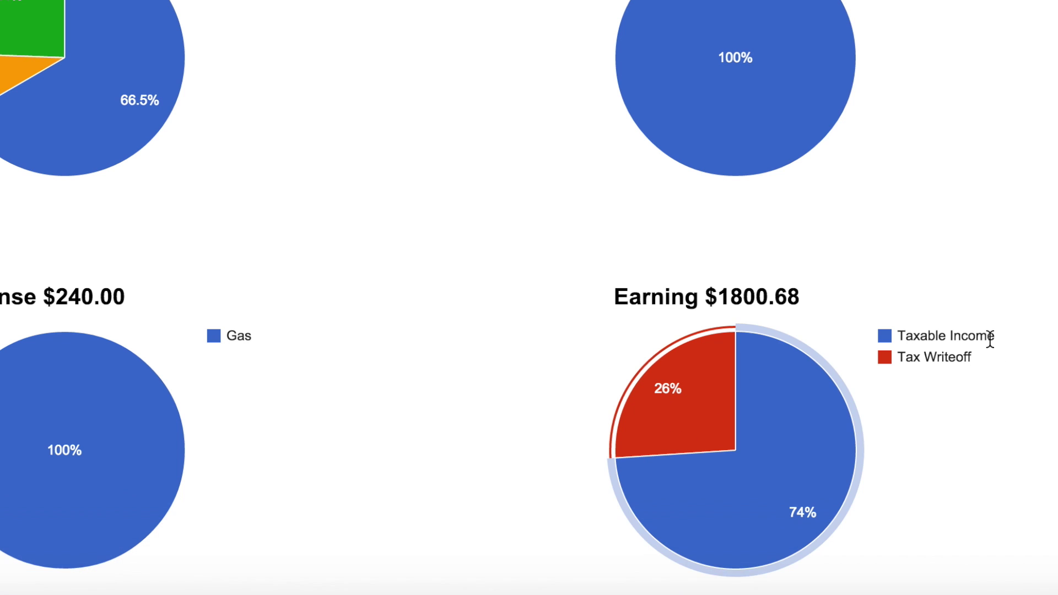
mouse_move(752, 369)
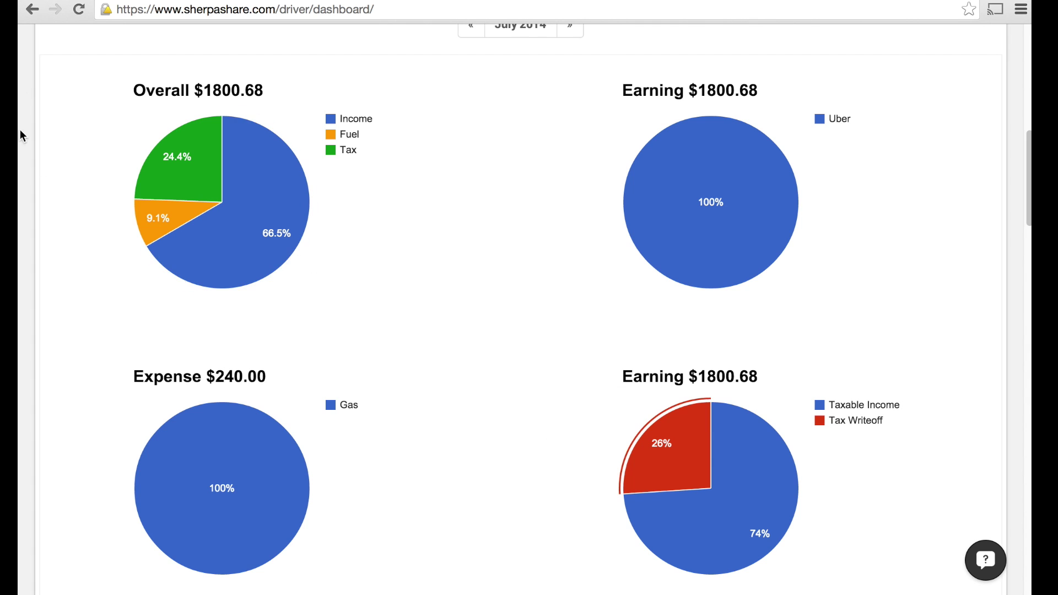
mouse_move(2, 37)
- Switch the Summary charts to the weekly view and step back to the week of July 19, 2014
scroll(426, 365, up, 4)
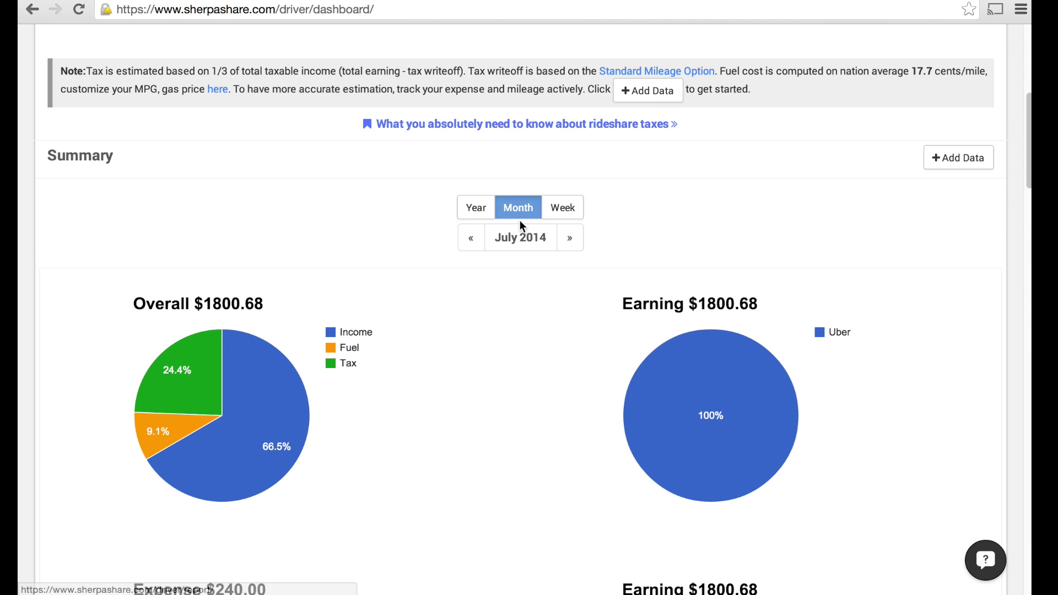
click(567, 214)
click(420, 239)
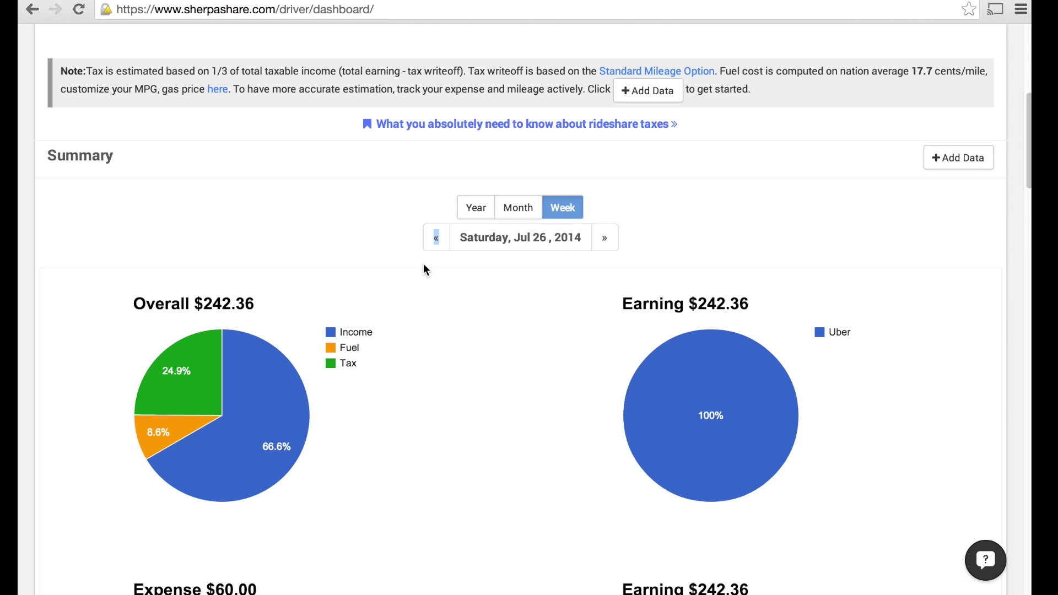
click(435, 240)
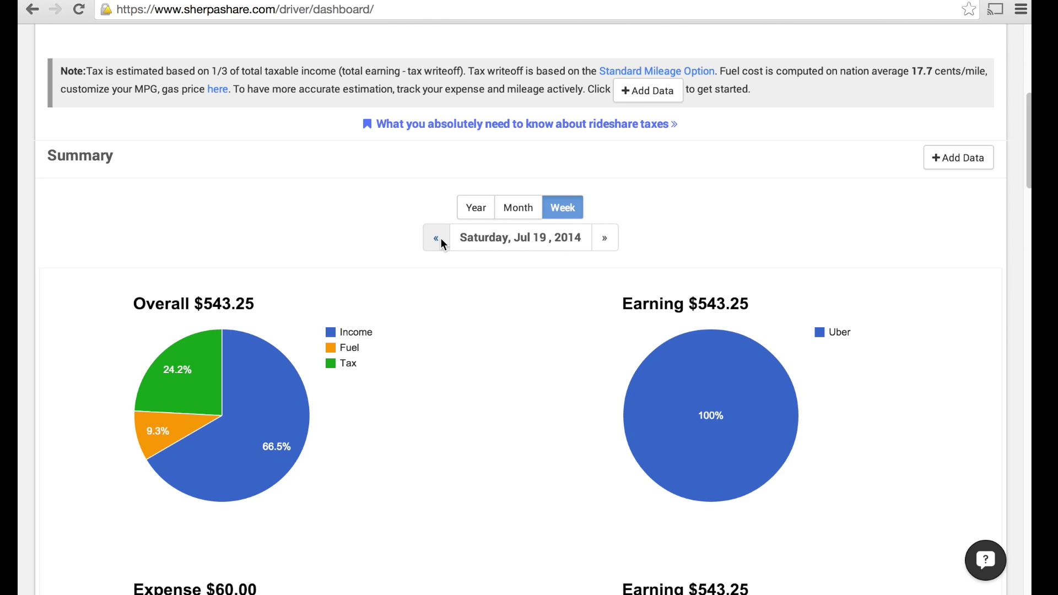
- Open the data entry page from the Summary section and show the daily metrics by month for July 2014
click(928, 163)
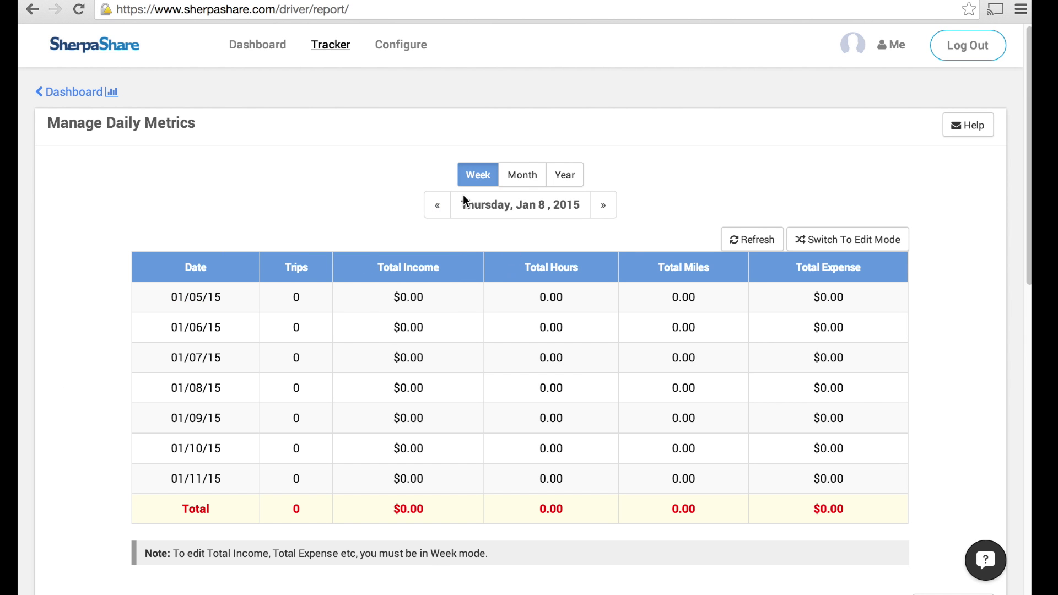
click(520, 173)
click(453, 215)
click(452, 216)
click(451, 217)
click(452, 217)
click(452, 216)
click(452, 217)
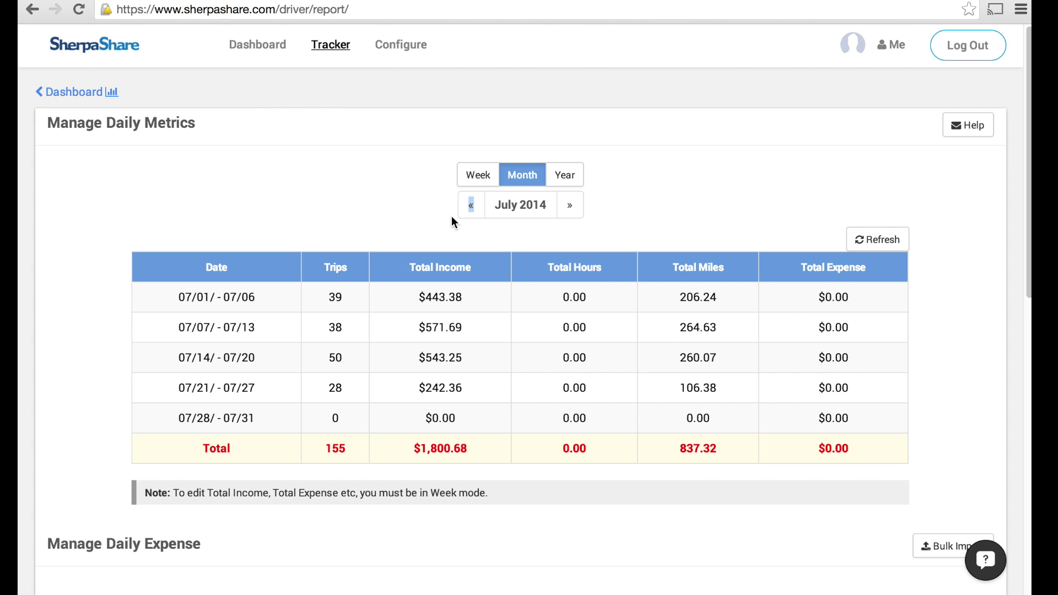
- Show the daily metrics by week and go back to the week of July 5, 2014
click(479, 182)
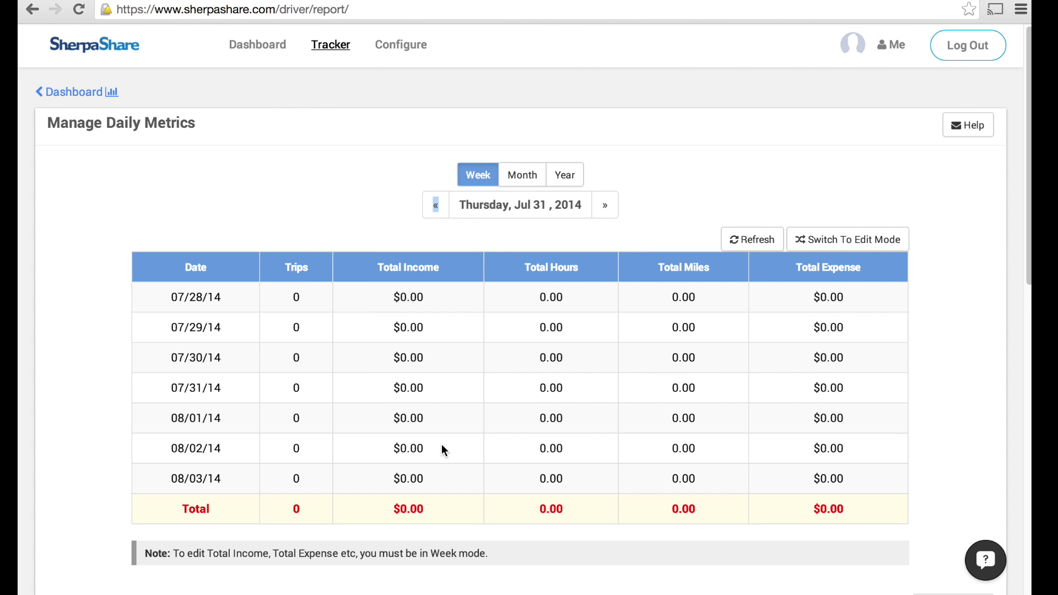
click(435, 206)
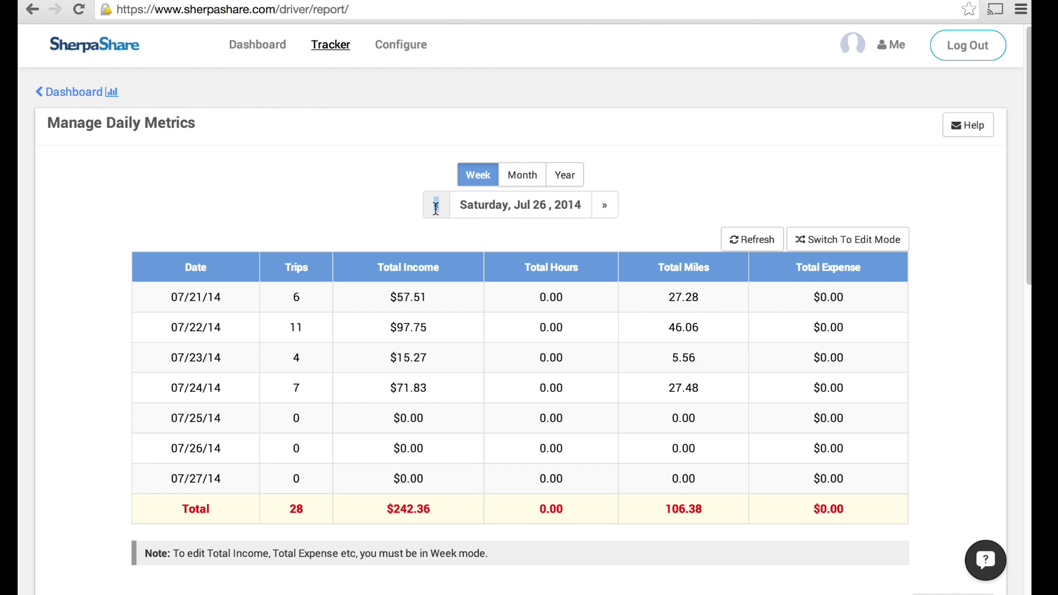
click(435, 206)
click(435, 206)
click(436, 206)
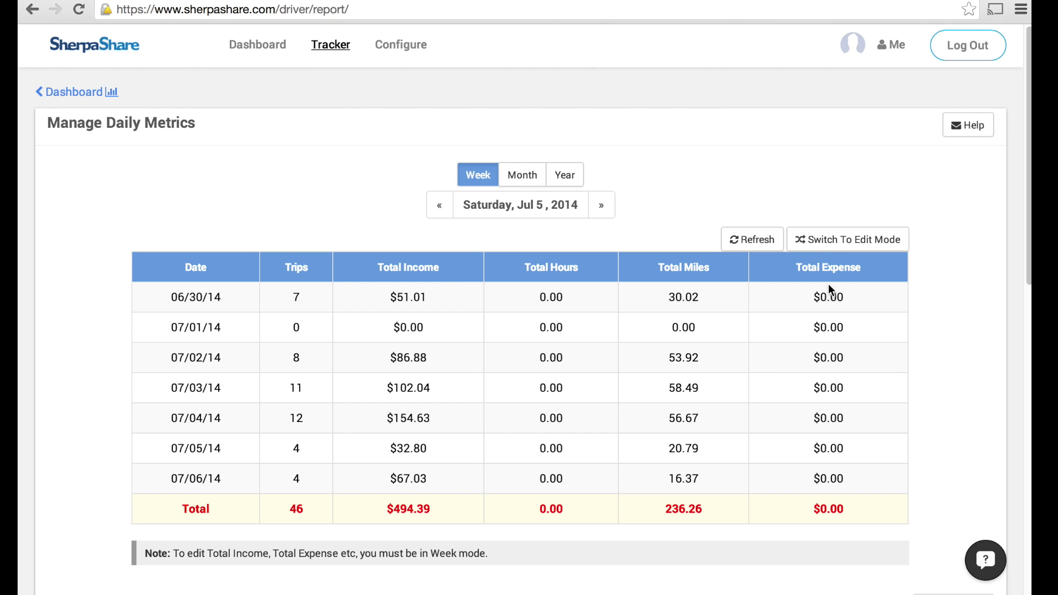
- View the editable trips, income, hours and miles fields for the week, and return the table to read mode
click(838, 249)
scroll(772, 276, down, 2)
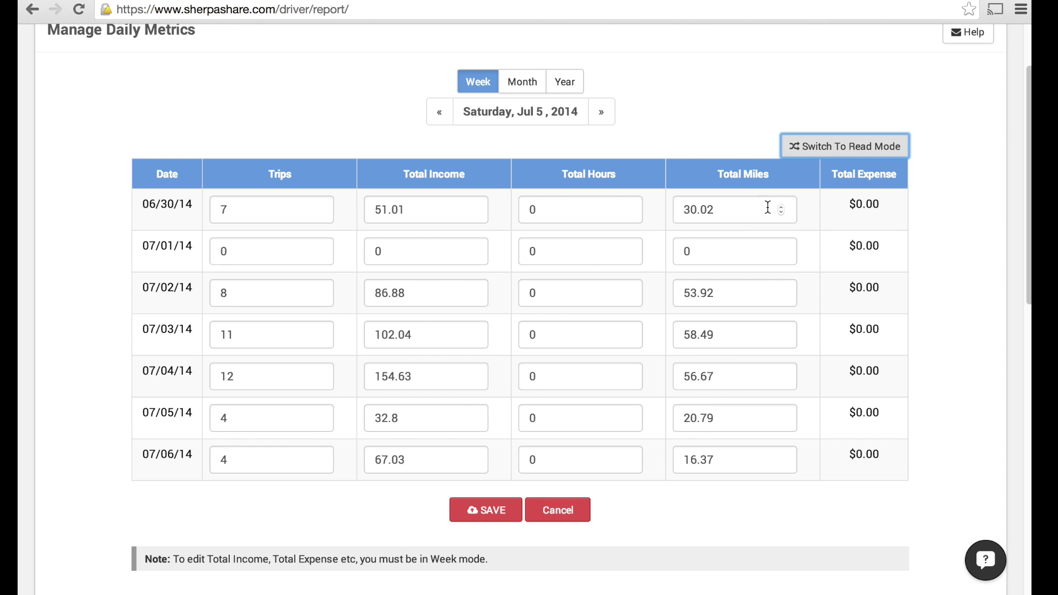
click(880, 149)
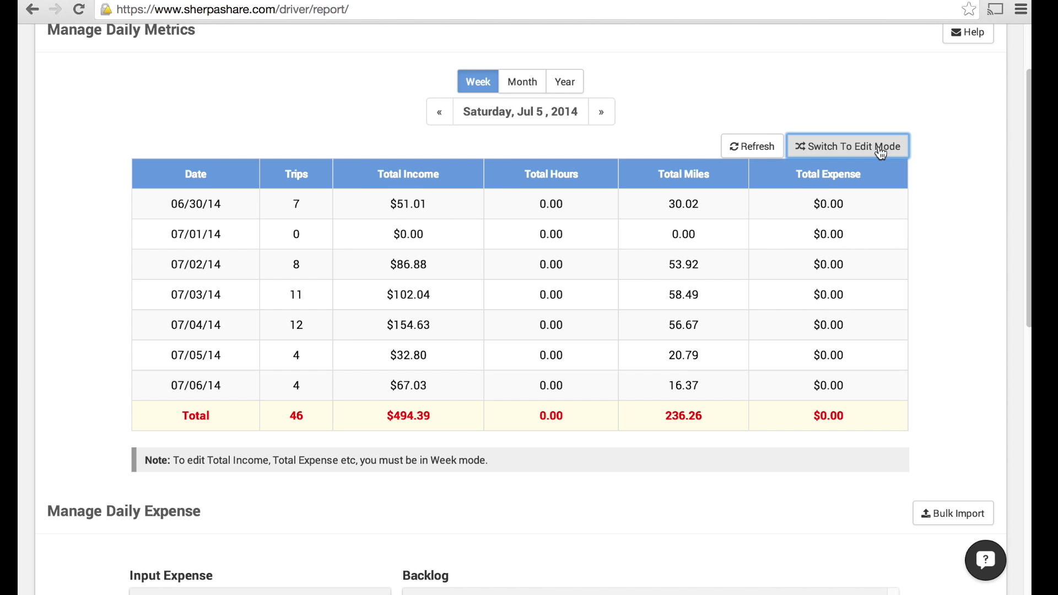
- Set the Input Expense calendar under Manage Daily Expense to July 2014
scroll(591, 324, down, 10)
scroll(591, 325, up, 3)
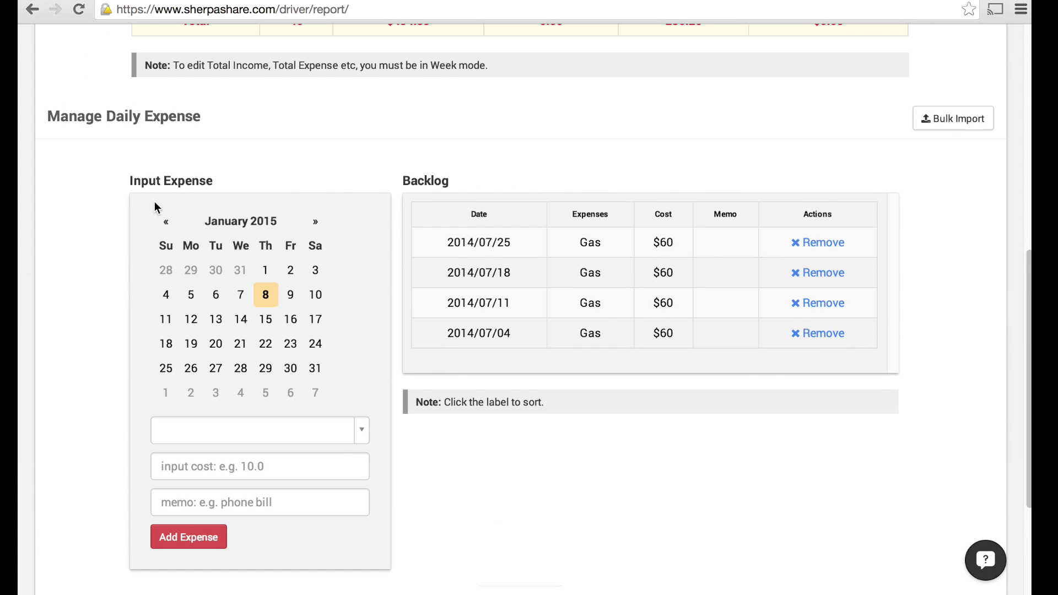
scroll(314, 363, down, 1)
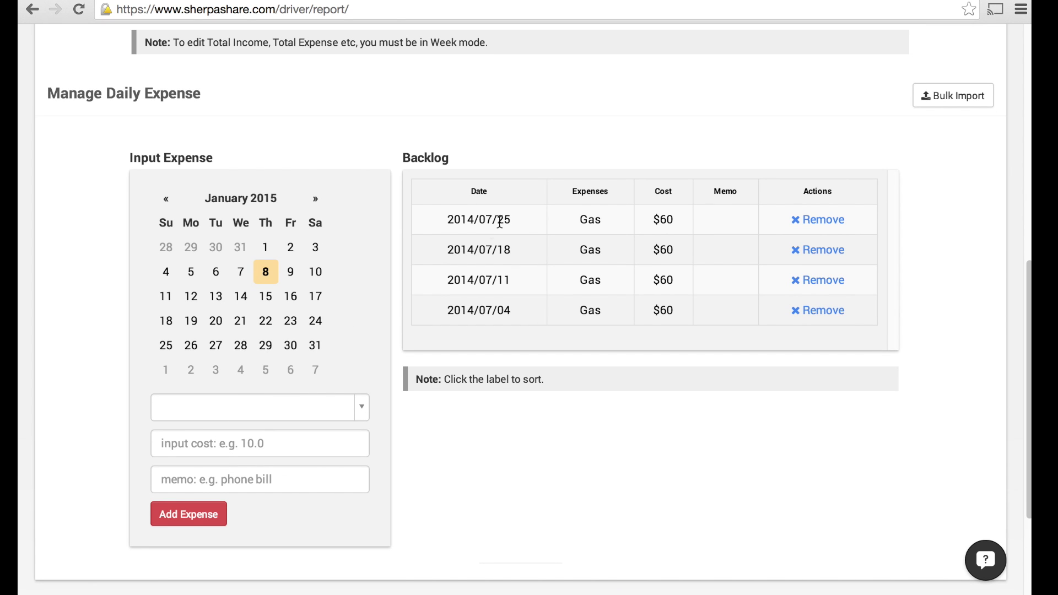
click(166, 200)
click(165, 200)
click(166, 200)
click(165, 199)
click(165, 199)
click(164, 202)
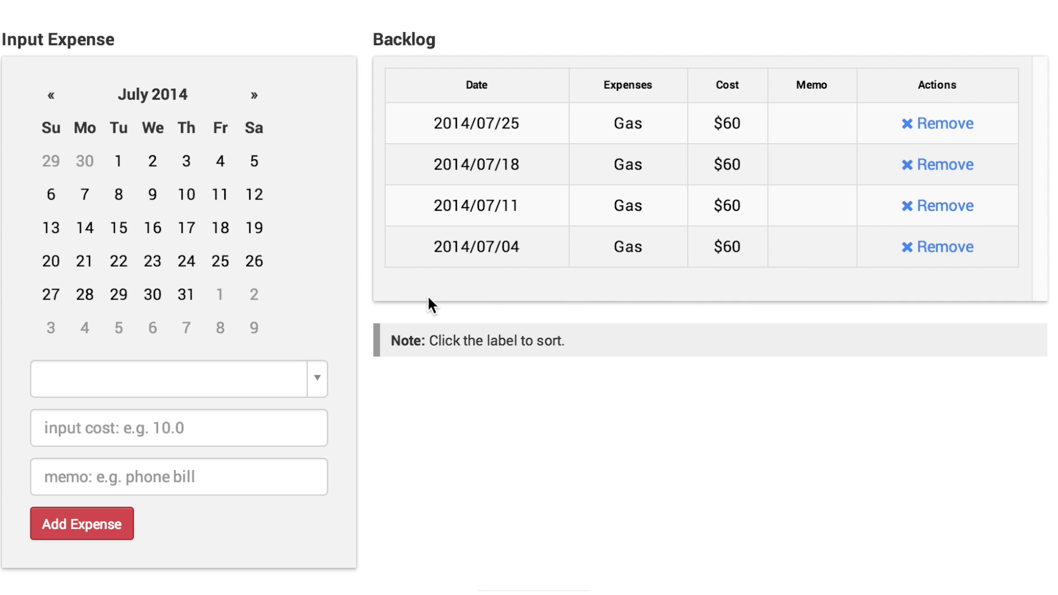
right_click(85, 537)
key(Escape)
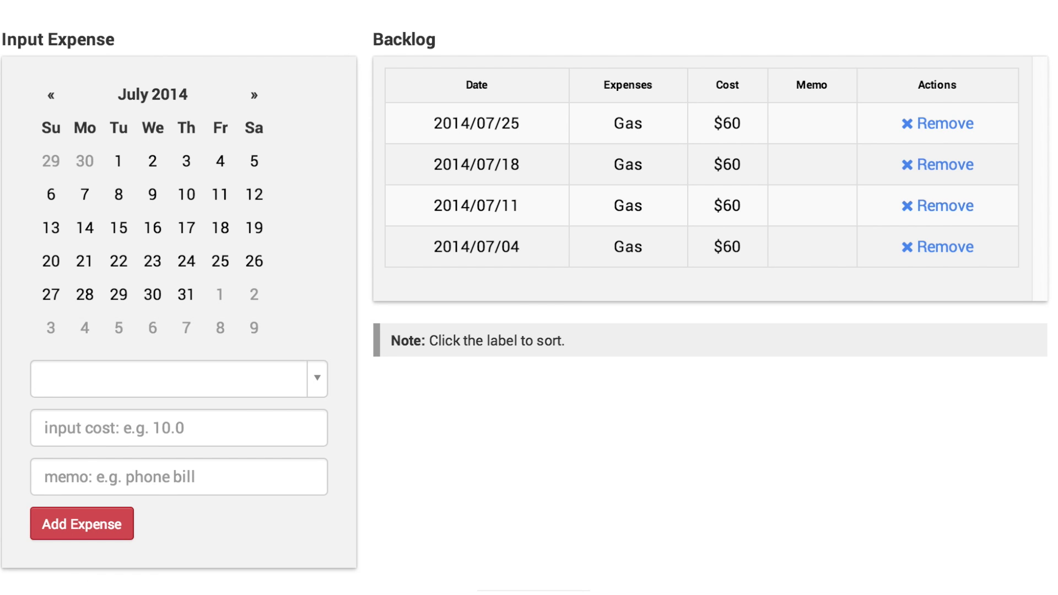
- View all expense categories available in the Input Expense form, from Gas to Other, and close the list without choosing one
click(263, 396)
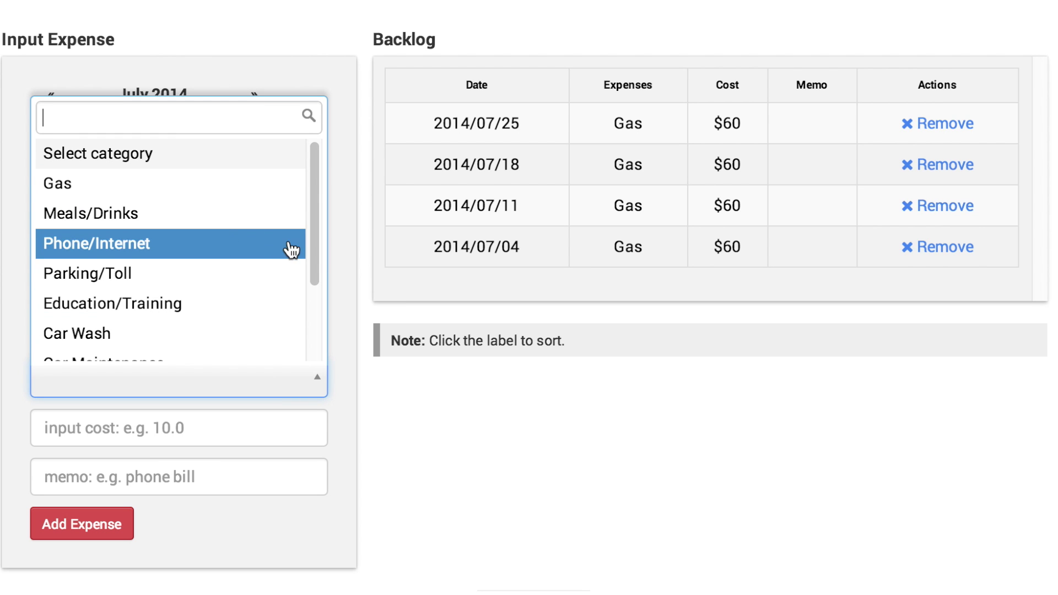
drag(312, 247, 315, 337)
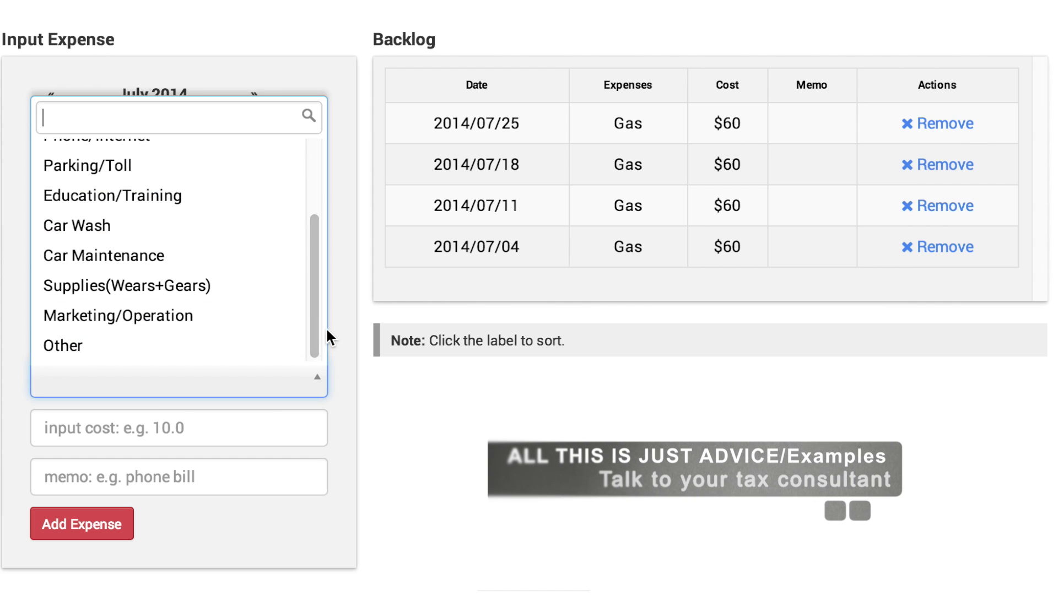
drag(316, 333, 318, 220)
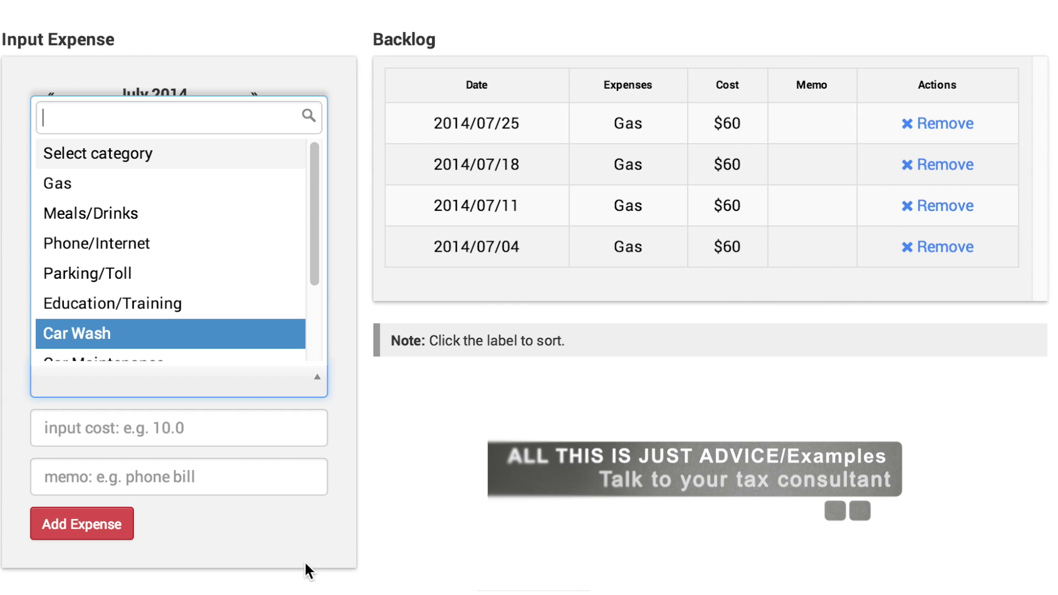
click(572, 566)
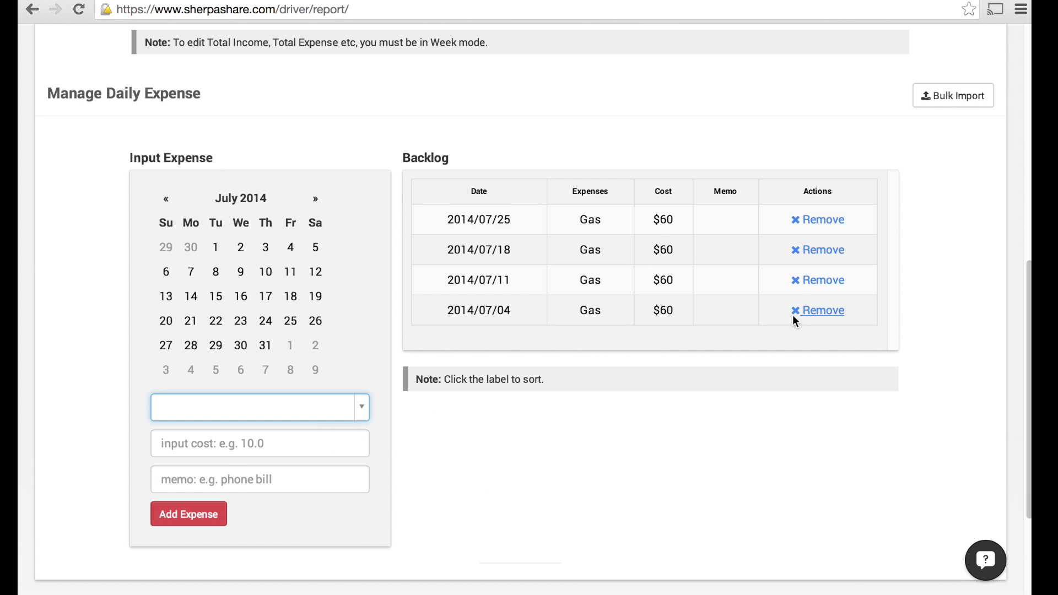
- Open the Configure page and expand the Step Two instructions for forwarding income reports
scroll(793, 317, down, 3)
scroll(792, 316, up, 1)
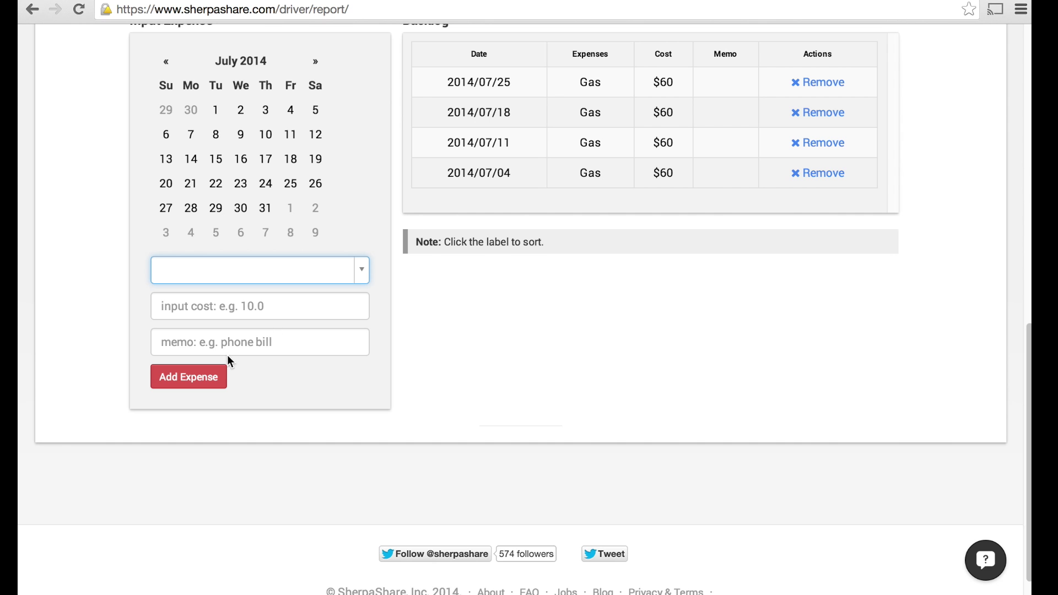
scroll(962, 310, up, 10)
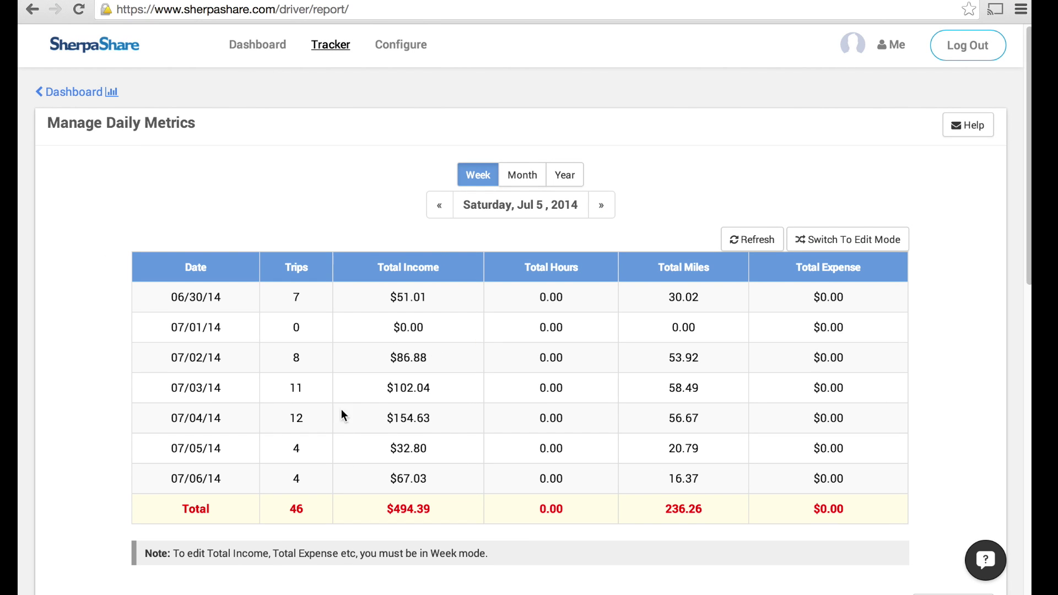
click(393, 46)
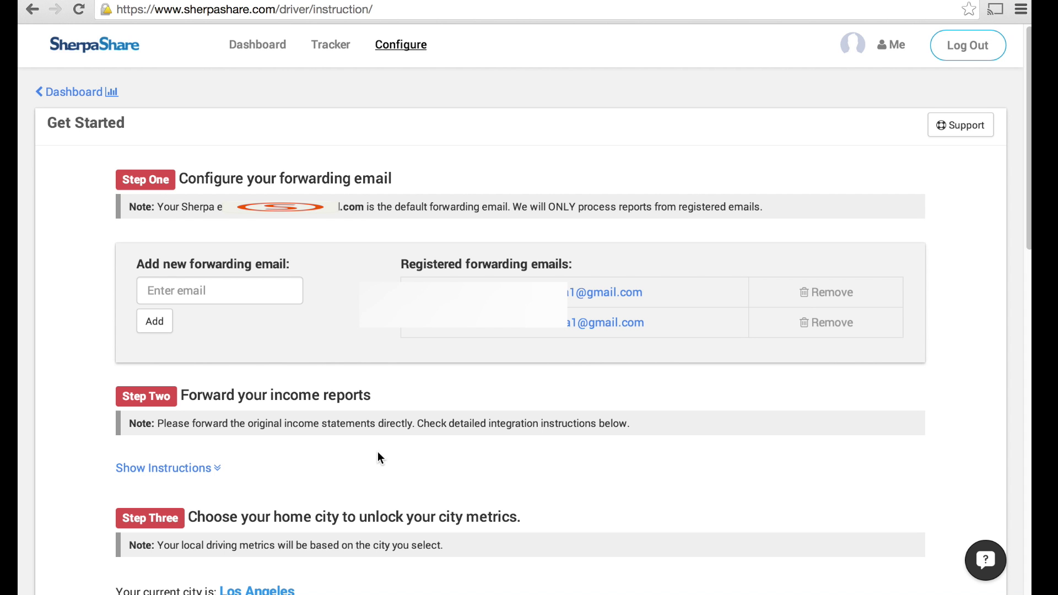
click(202, 468)
scroll(203, 471, down, 15)
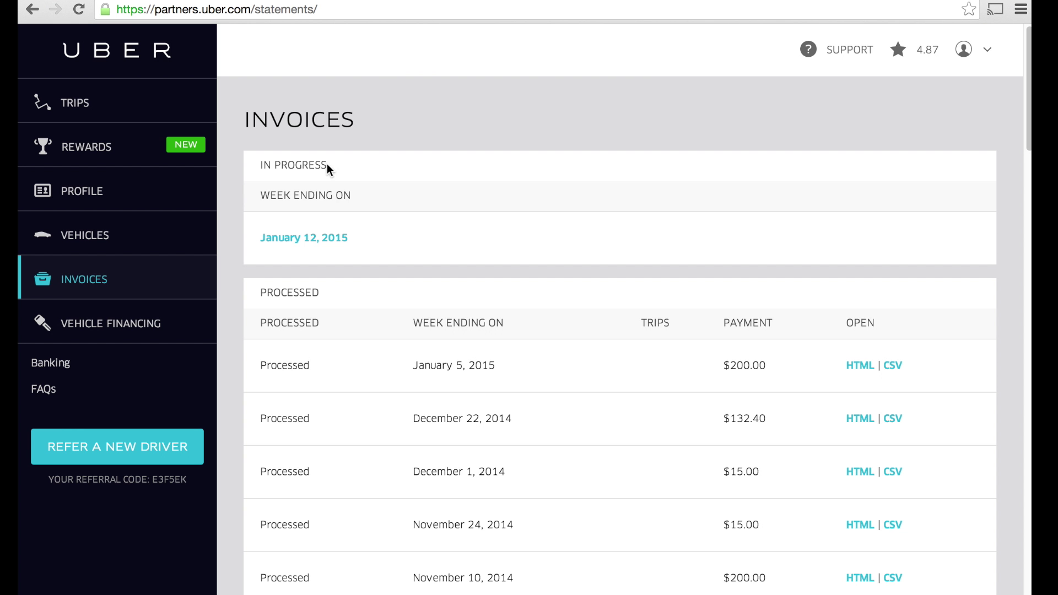
- Look through the processed weekly invoices on the Uber partner site back to the June and July 2014 statements
scroll(365, 366, down, 2)
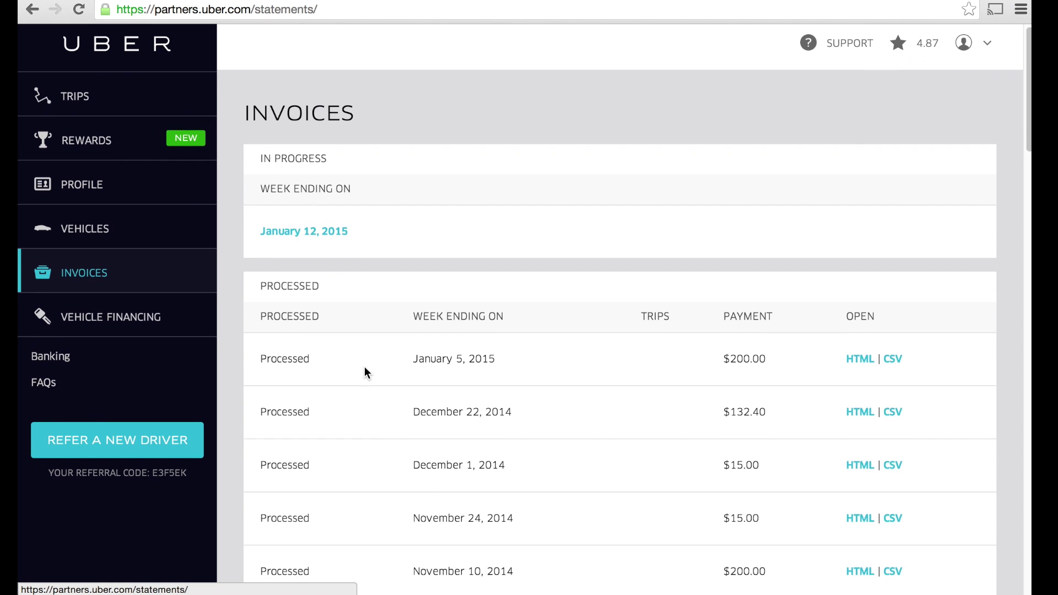
scroll(375, 394, down, 10)
scroll(374, 477, up, 10)
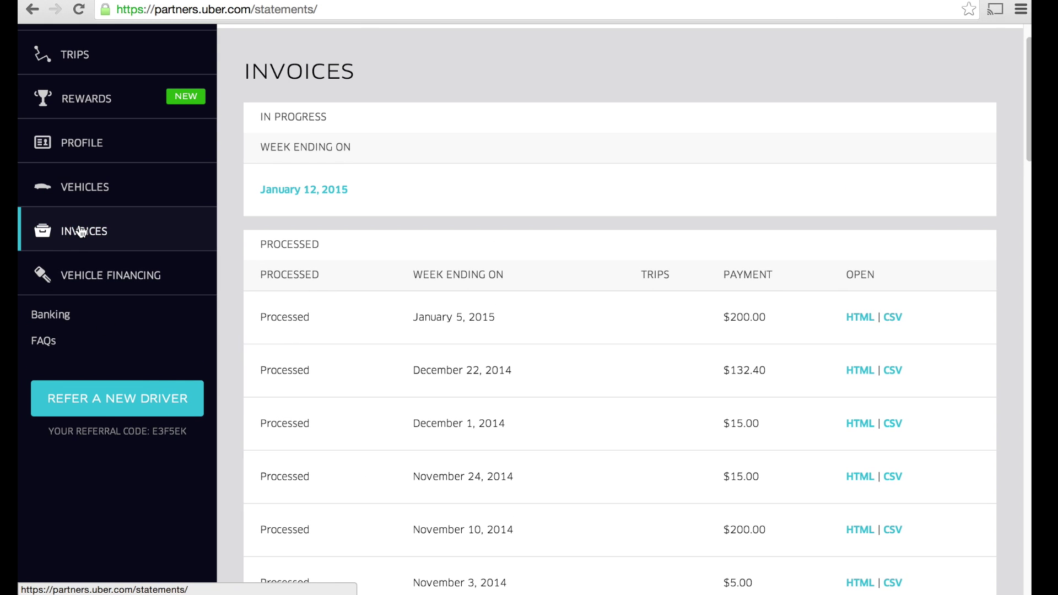
scroll(526, 325, down, 10)
scroll(527, 321, down, 2)
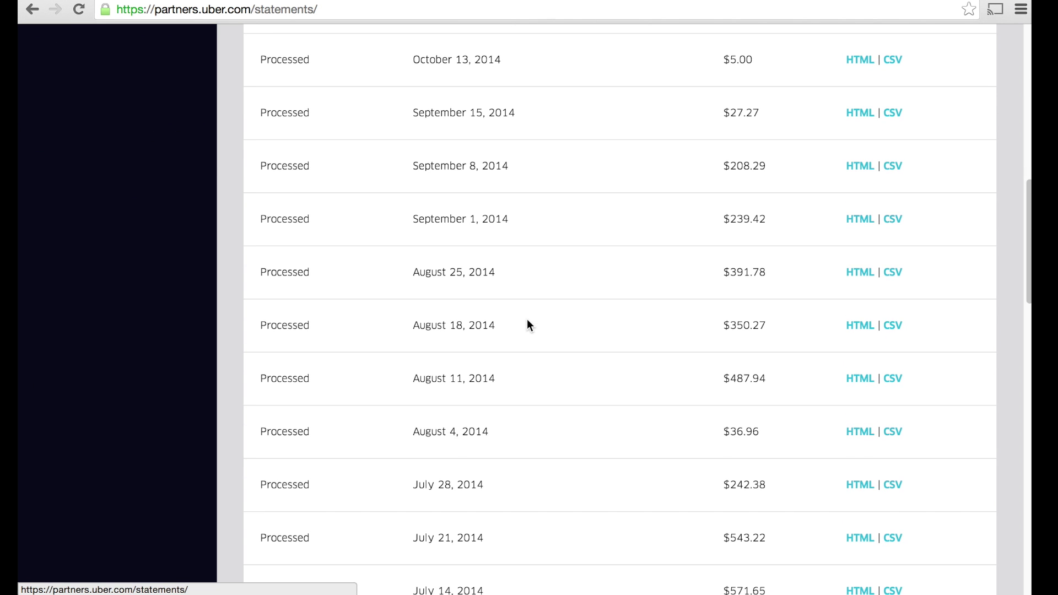
scroll(528, 320, down, 6)
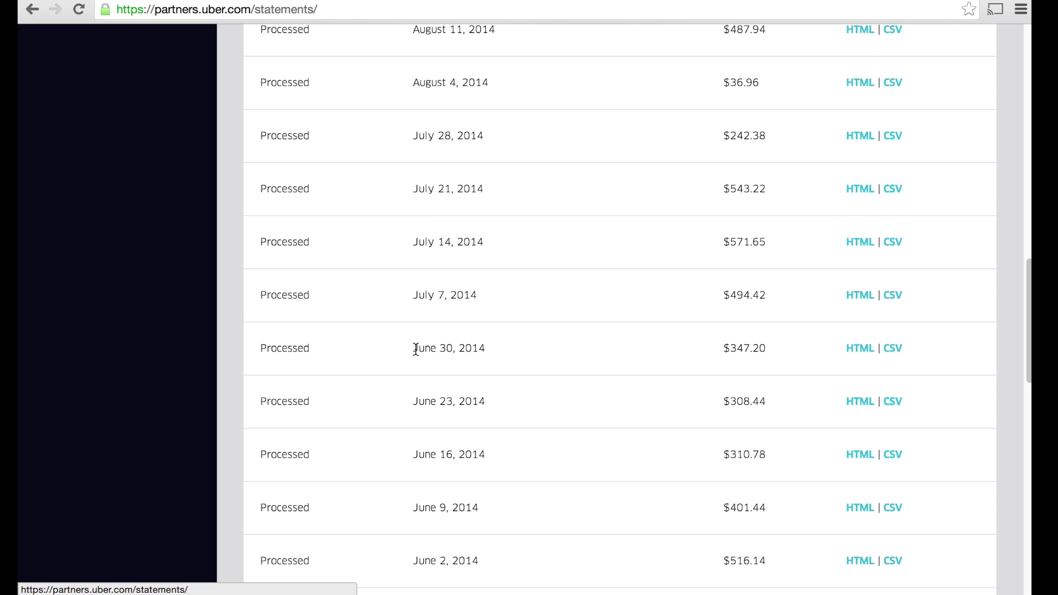